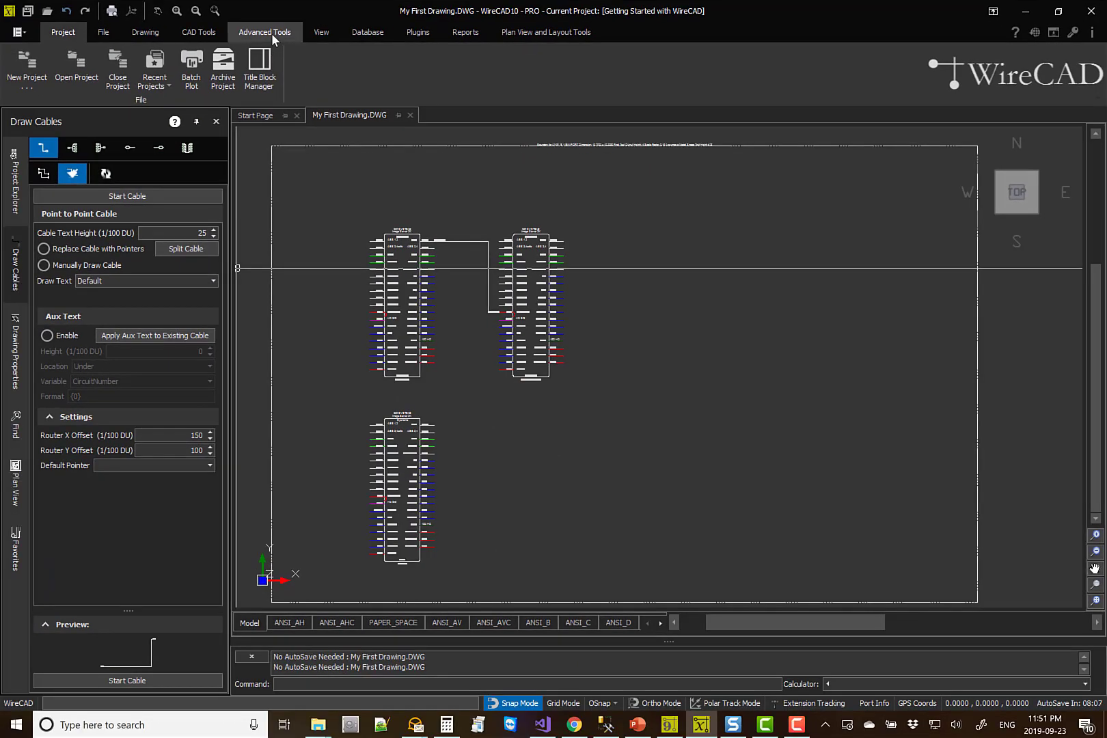
- Open the Equipment Library and preview the Image Server 2K as a Concept Block and as a Signal Types Only Block
left_click(272, 33)
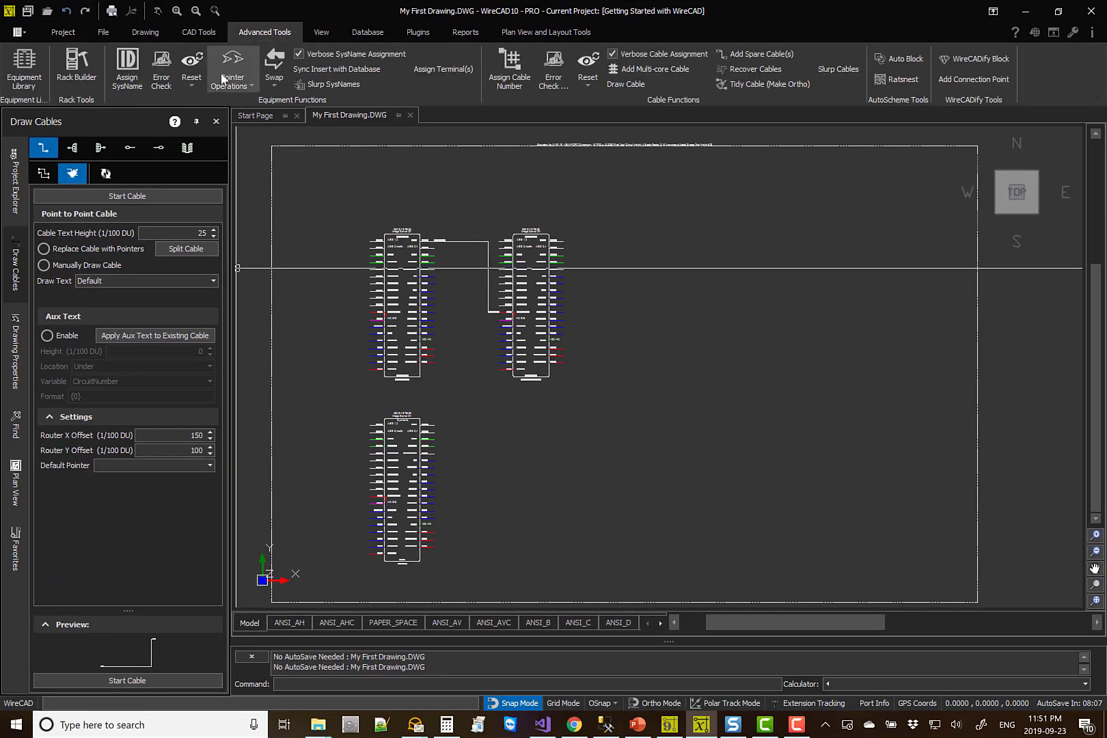
left_click(21, 67)
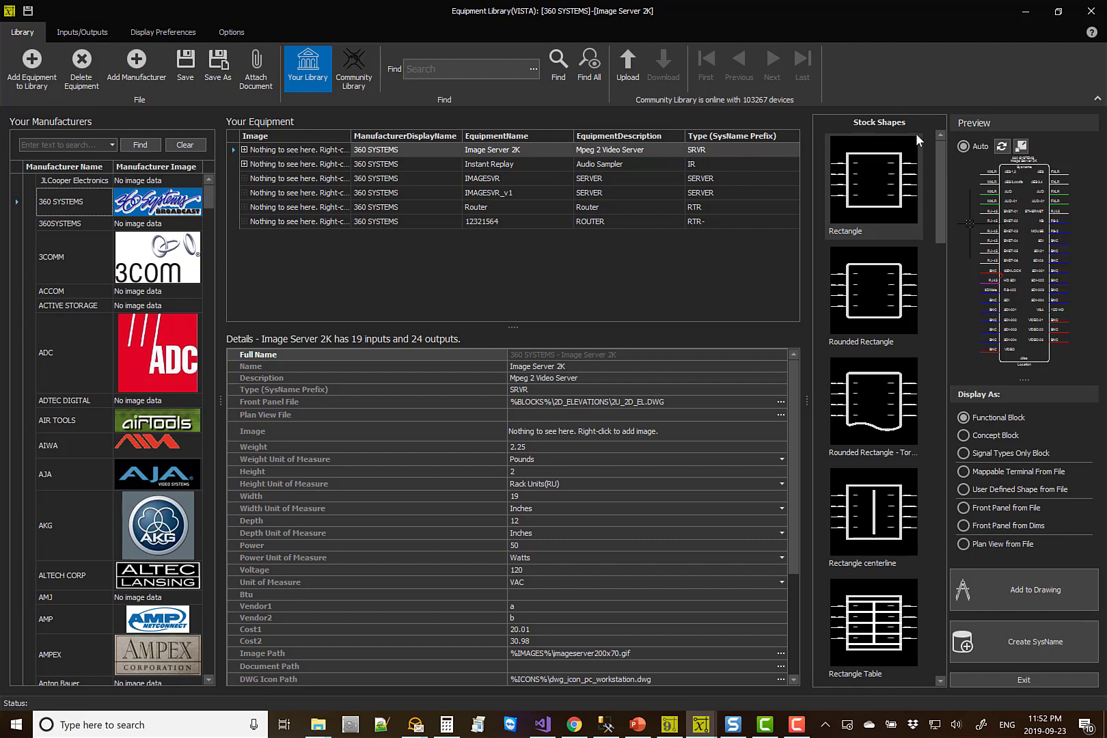
left_click(995, 436)
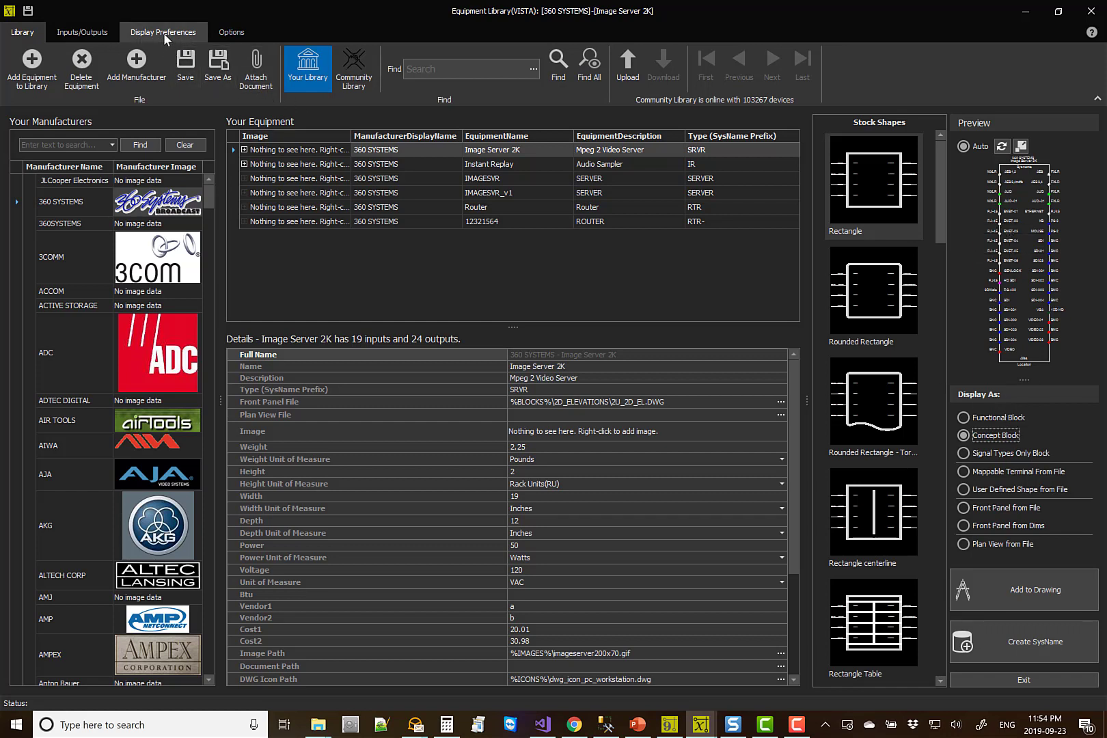
left_click(993, 454)
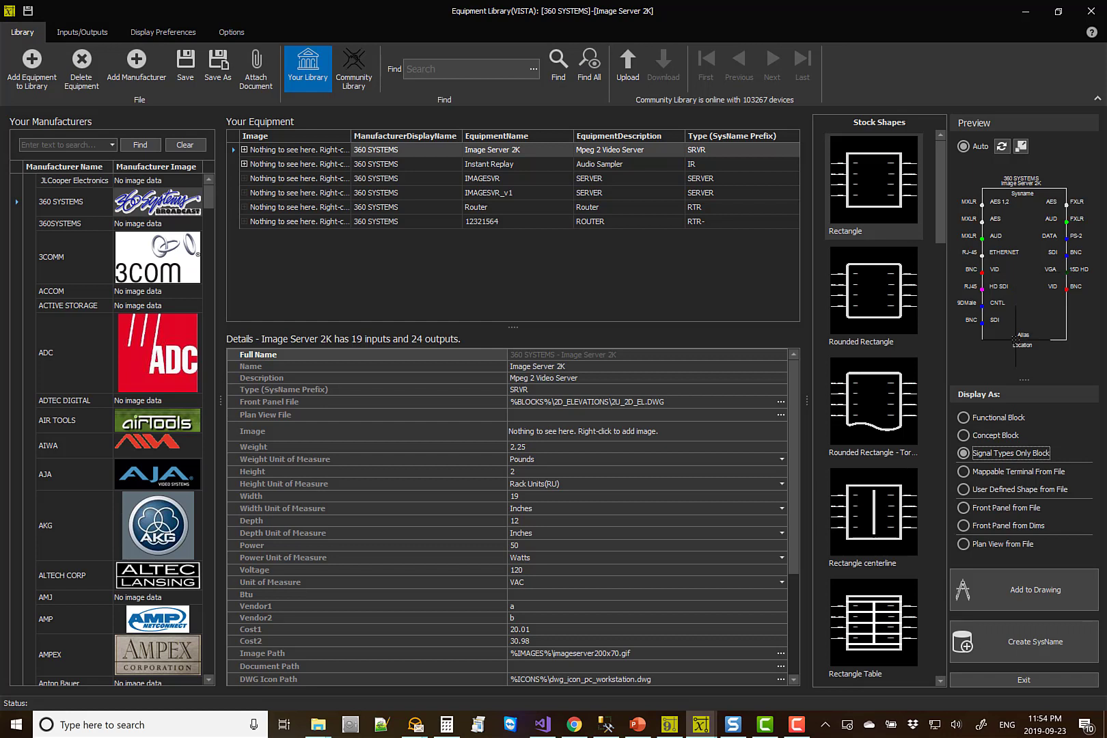
- Display the Image Server 2K as a Mappable Terminal From File using the wc3_eu_hn_sd.DWG terminal
left_click(1006, 472)
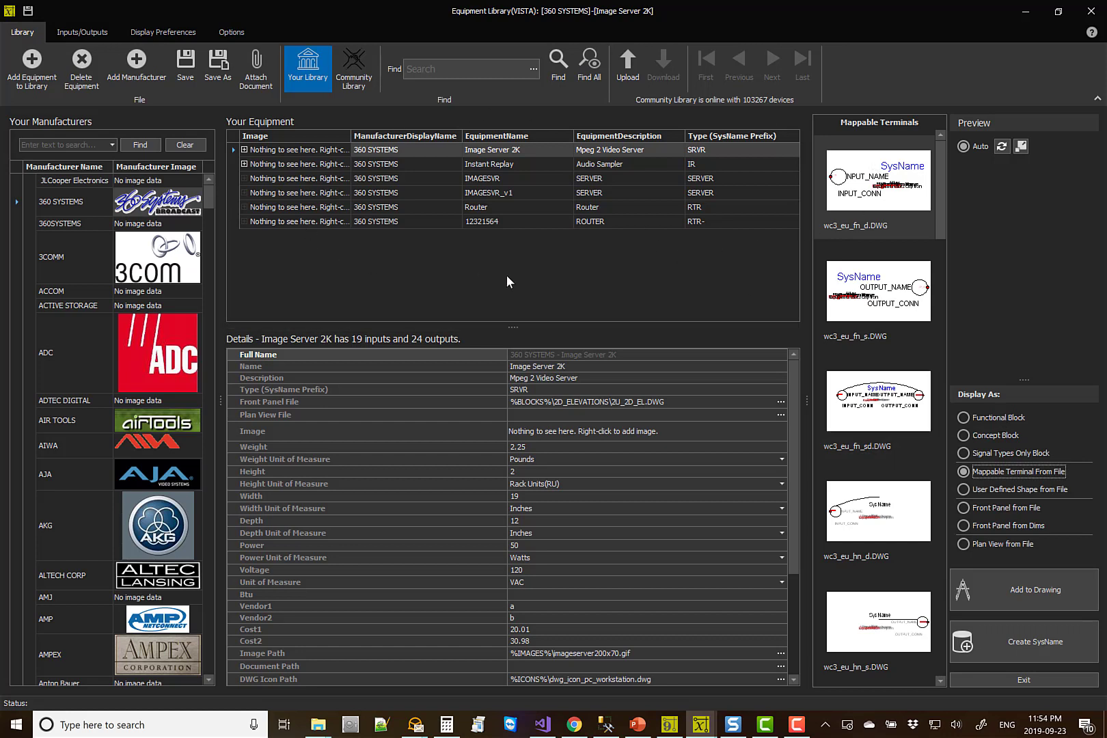
scroll(933, 240, "down", 2)
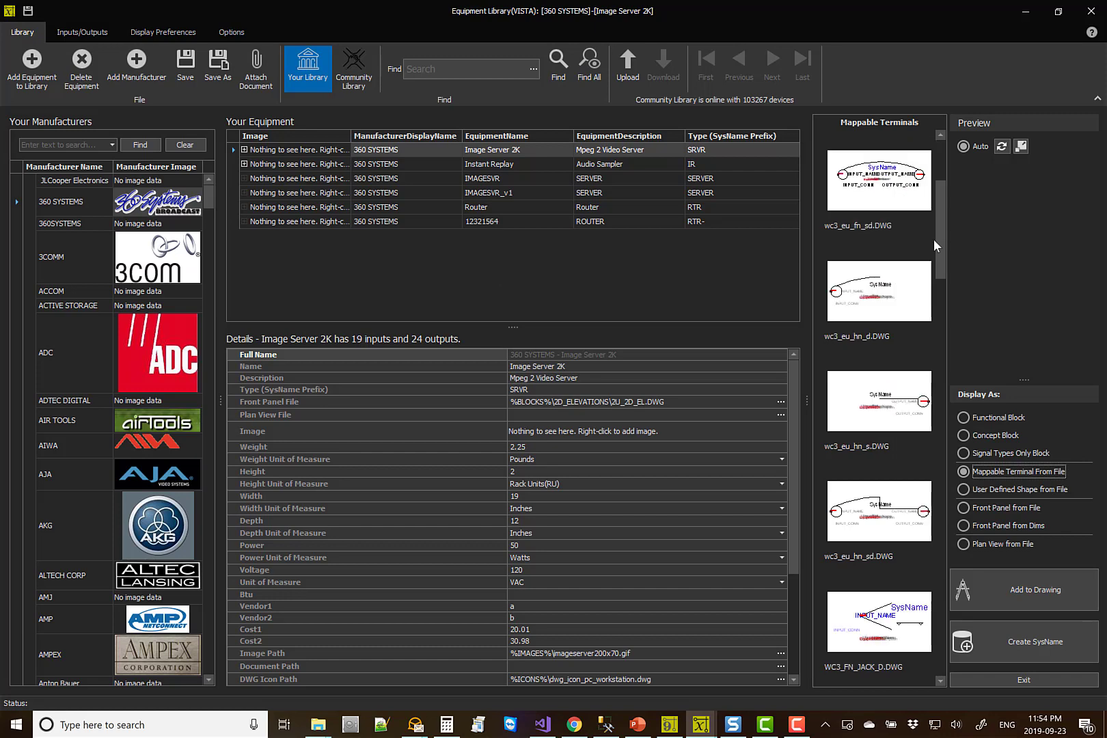
left_click(885, 518)
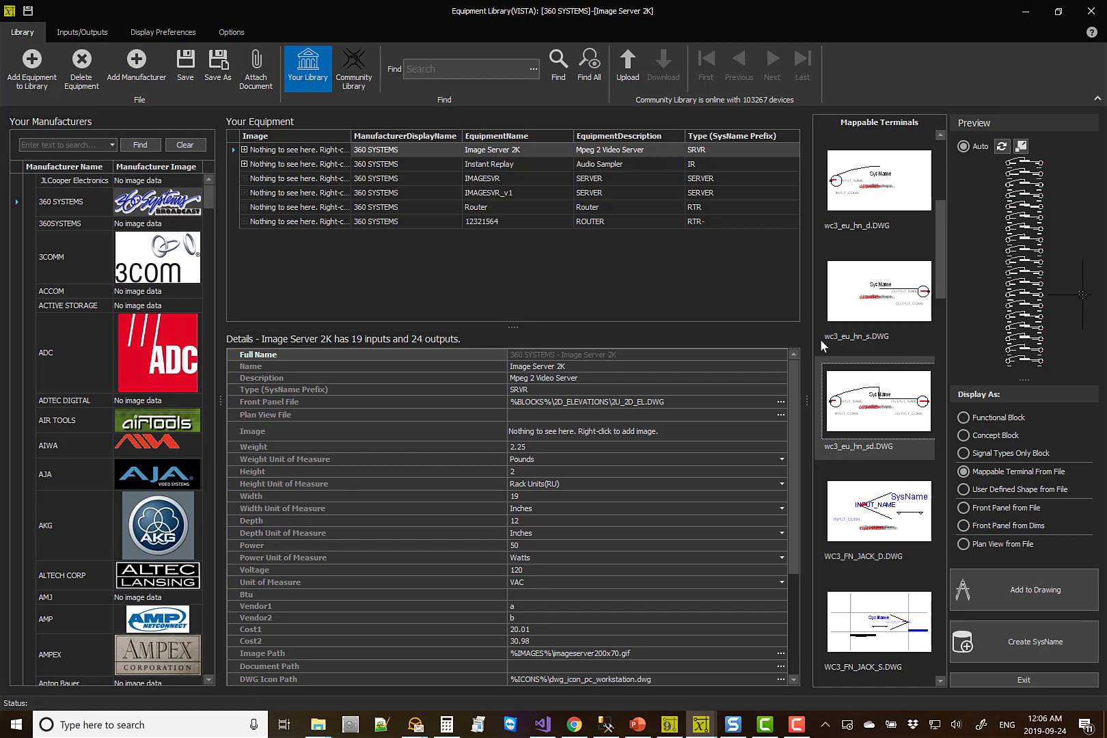
- Limit the Image Server 2K's selected ports to the AES 1,2 input and the first AES output, and return to the library view
left_click(83, 33)
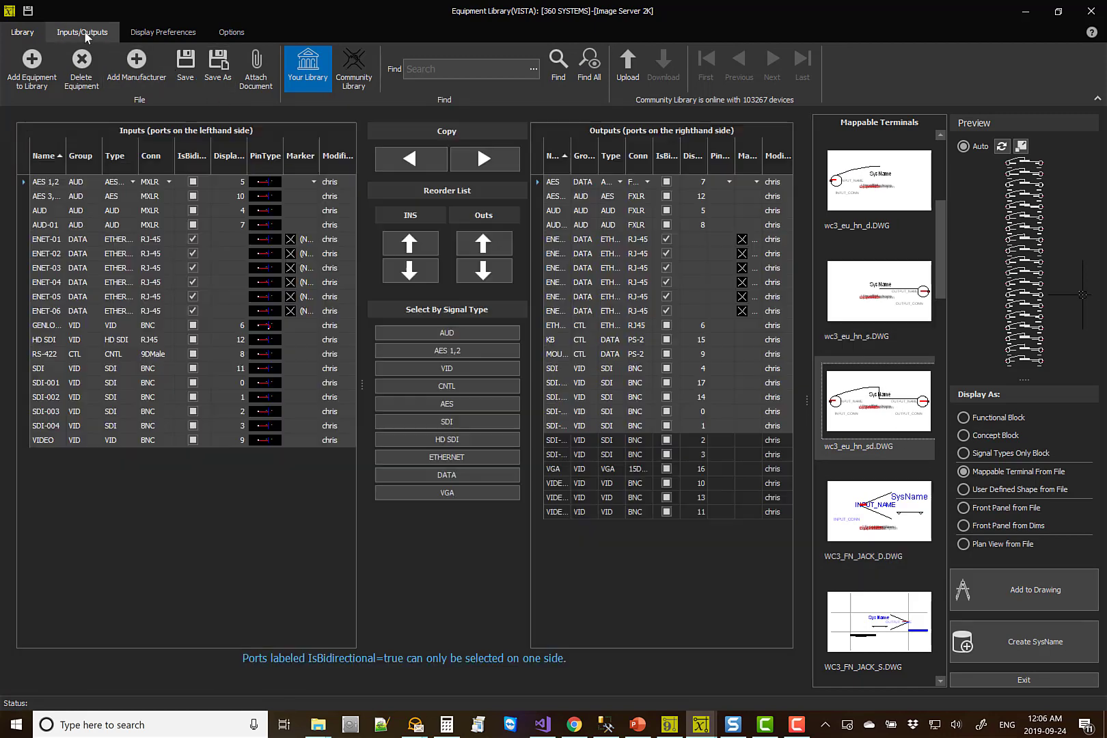
left_click(27, 184)
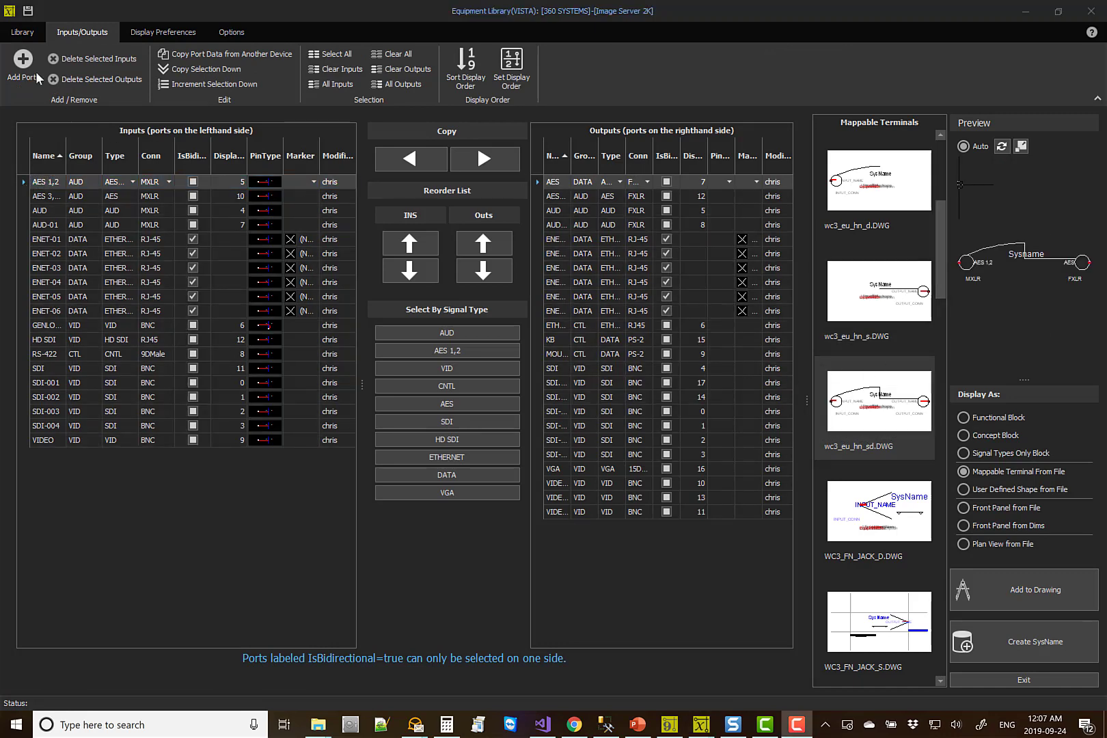
left_click(21, 32)
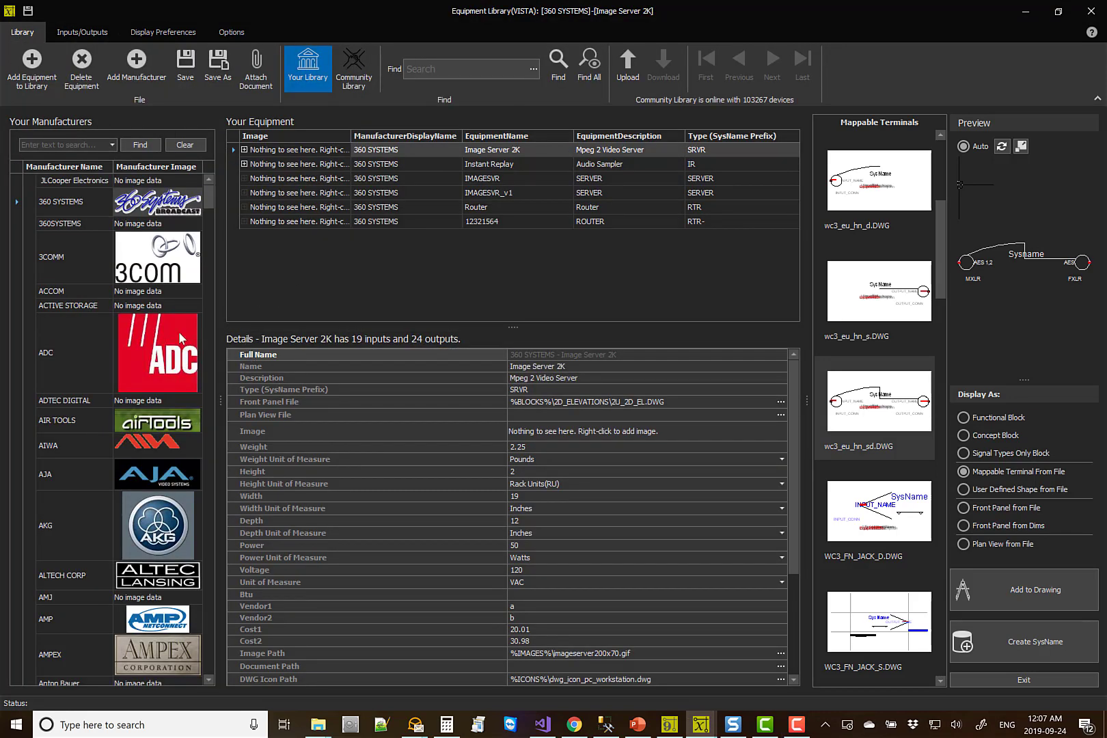
- Select the ADC patchbay PP12232RS-MVJ-DV and inspect it in the enlarged preview
left_click(136, 364)
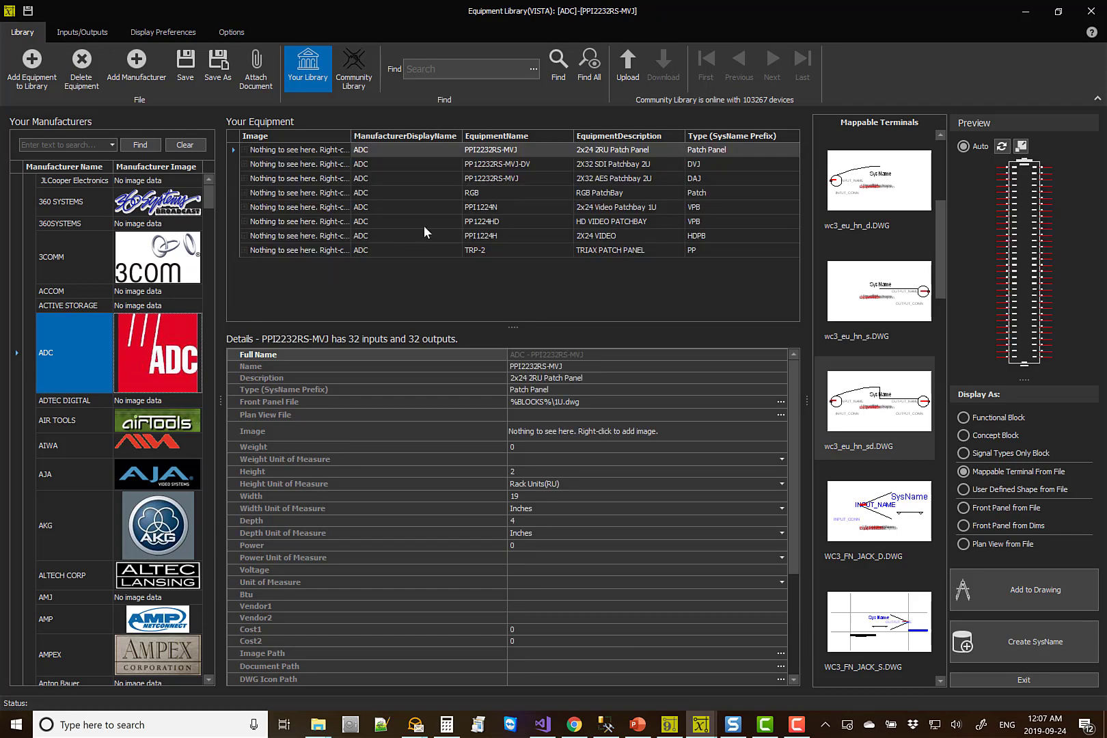
left_click(522, 164)
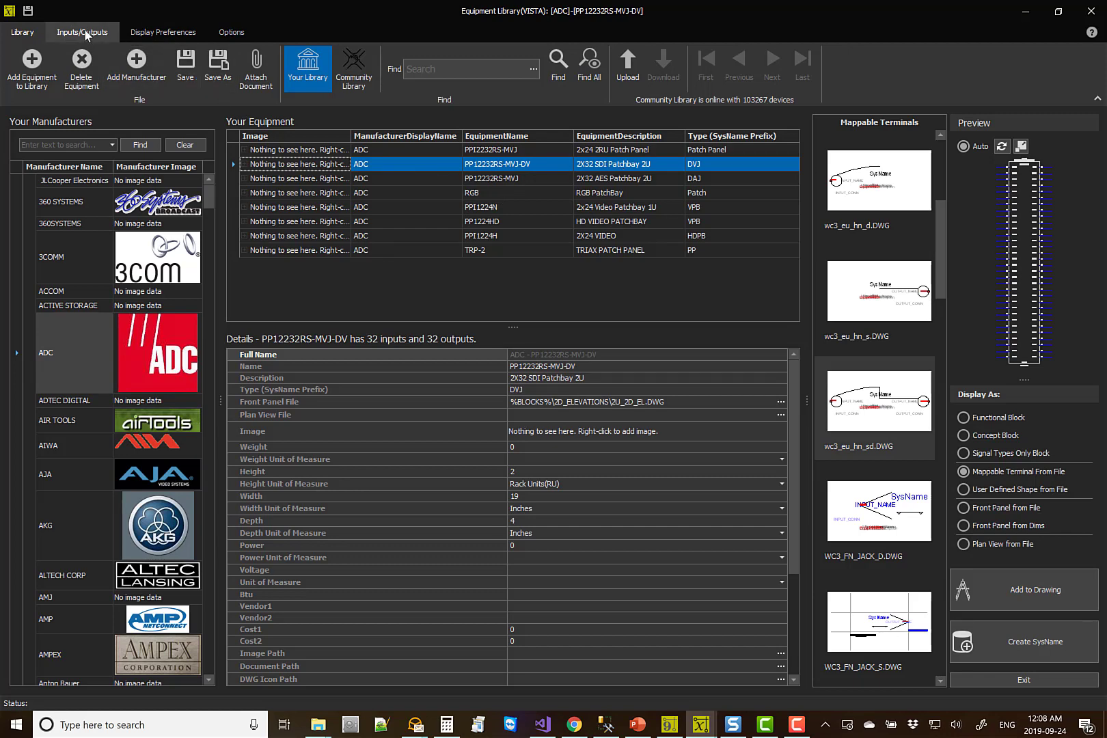
left_click(1021, 146)
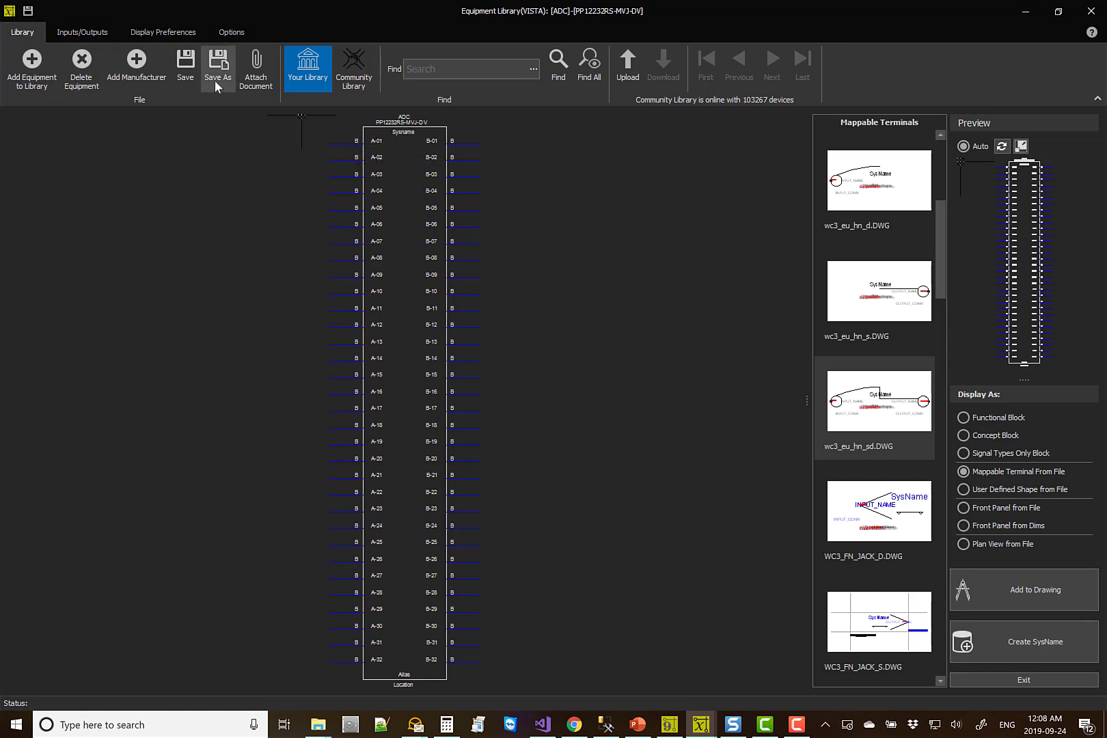
left_click(1021, 147)
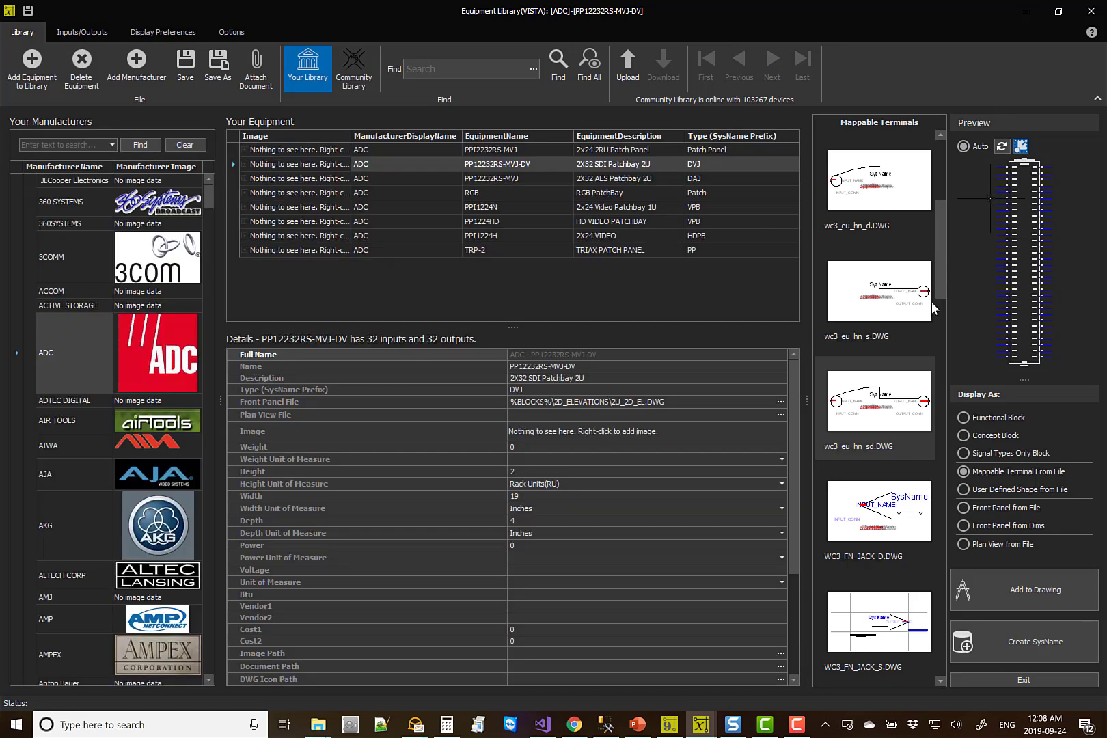
- Apply the WC3_FN_JACK_SD.DWG mappable terminal to the patchbay and inspect the jack symbols in the enlarged preview
left_click_drag(945, 270, 931, 343)
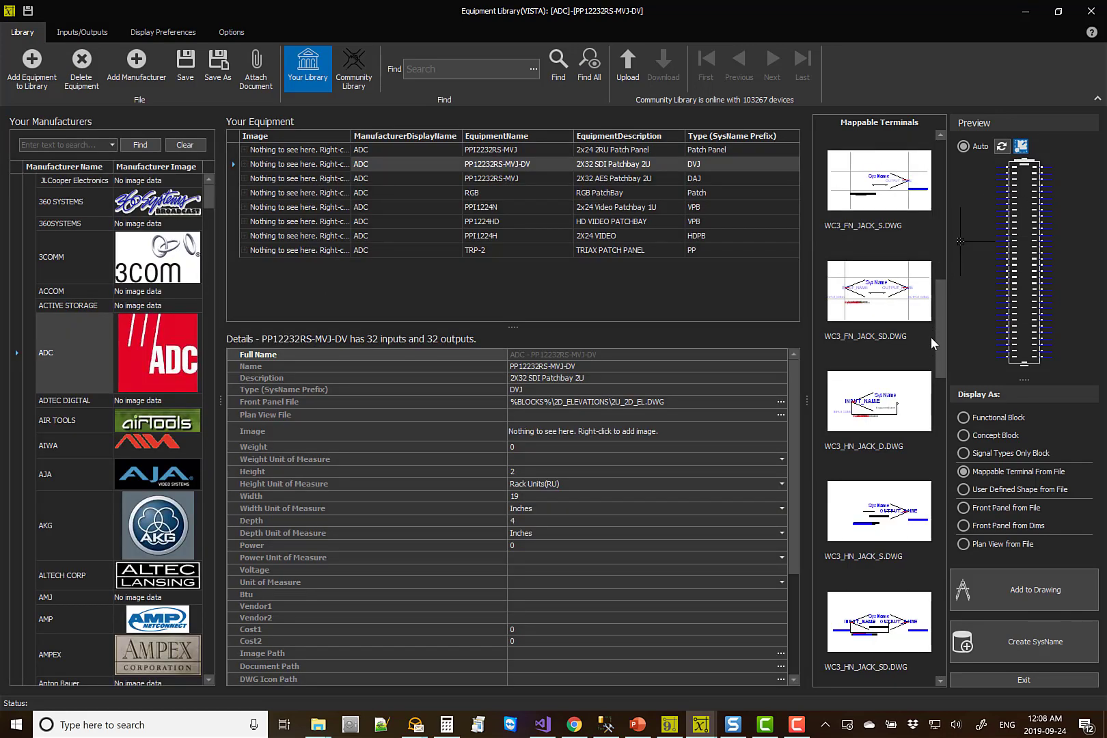
left_click(878, 296)
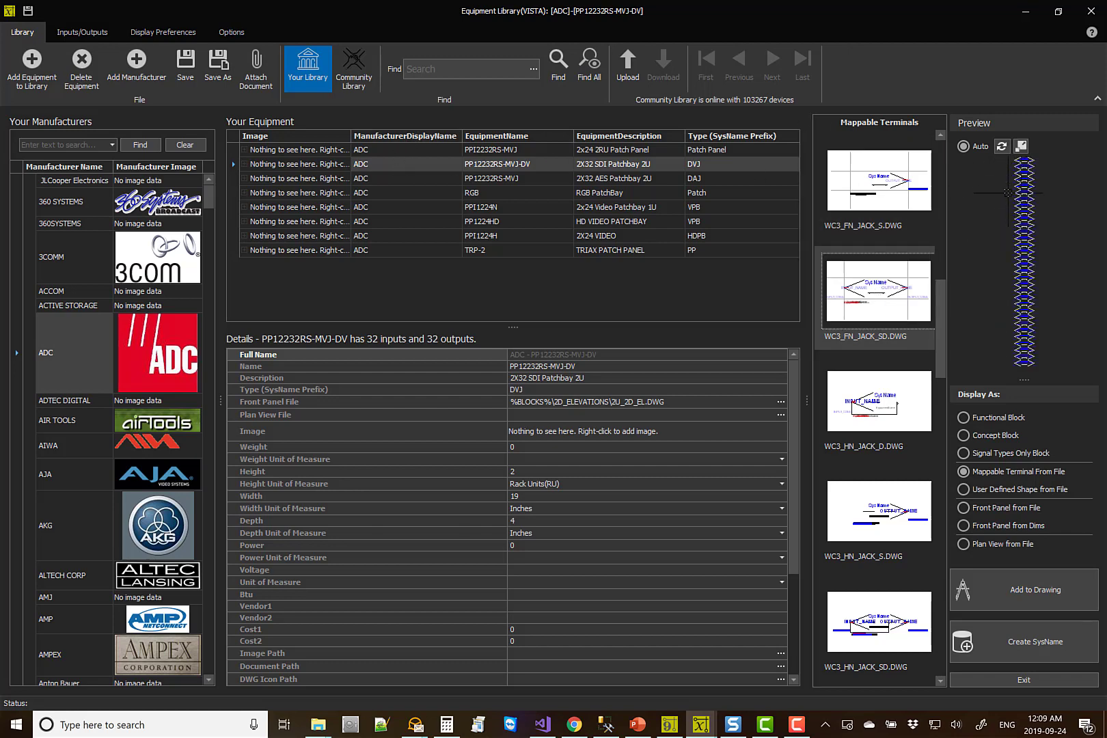
left_click(1021, 146)
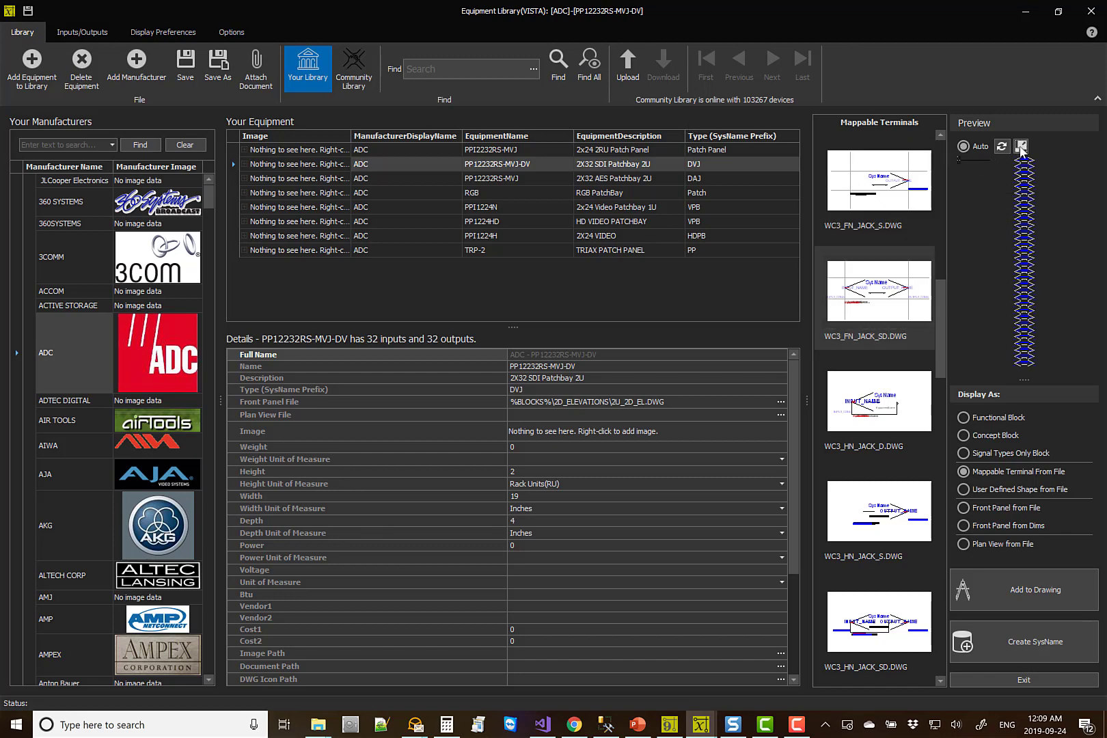
middle_click_drag(362, 138, 395, 347)
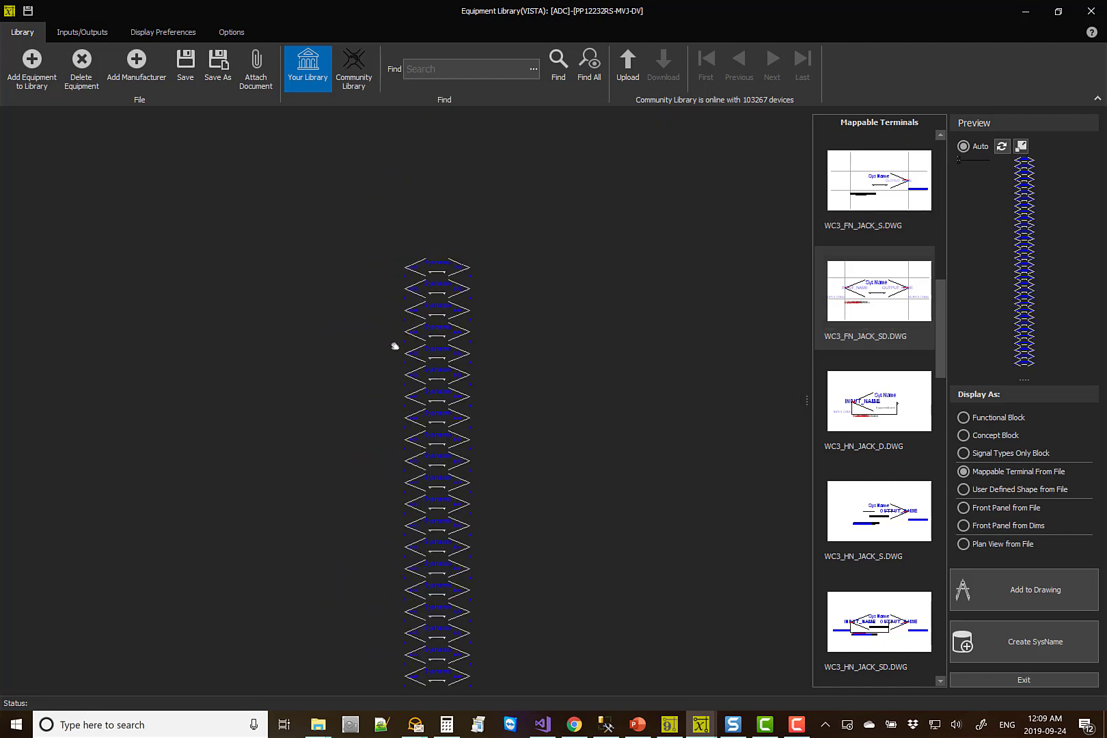
scroll(395, 347, "up", 6)
scroll(487, 316, "down", 1)
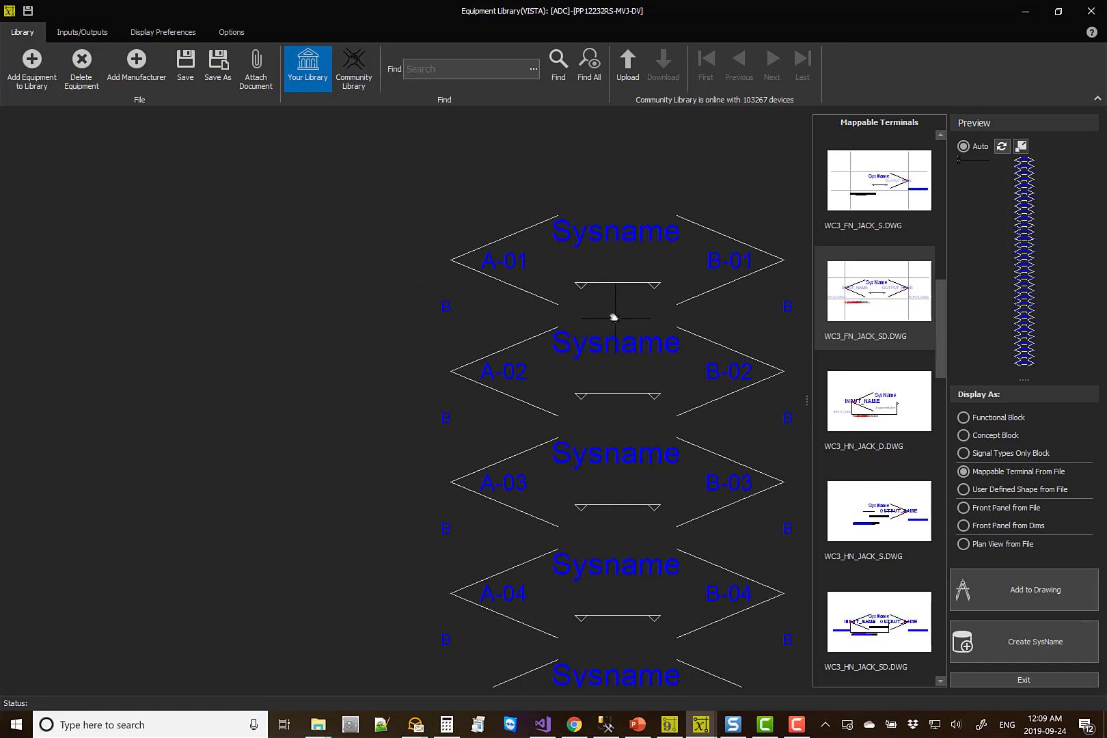
middle_click_drag(614, 317, 334, 317)
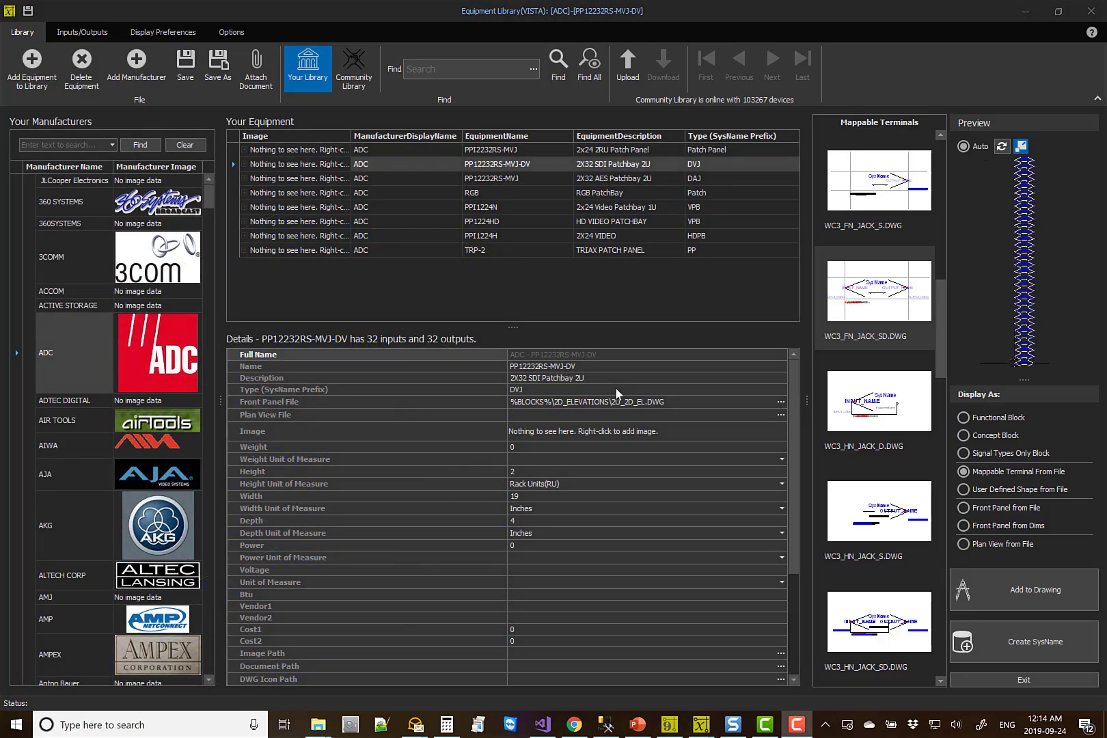
- Display the patchbay as a User Defined Shape from File using dwg_icon_ant_rec.dwg, and look over its display preferences
left_click(1002, 491)
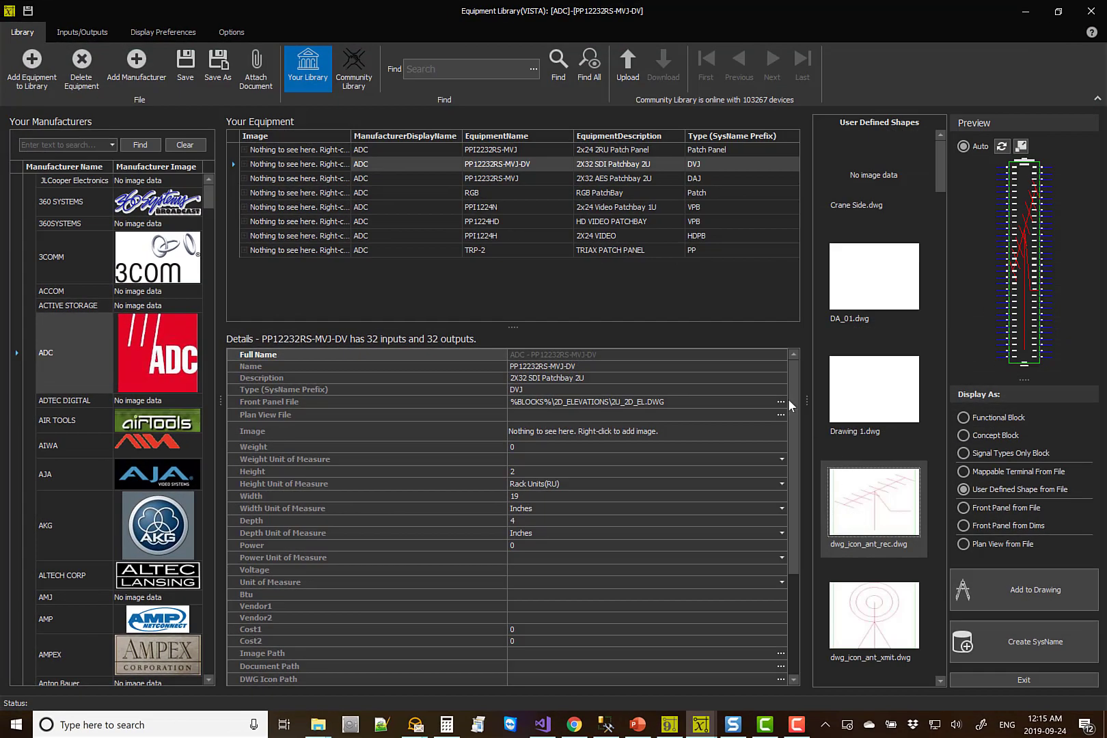
left_click(181, 34)
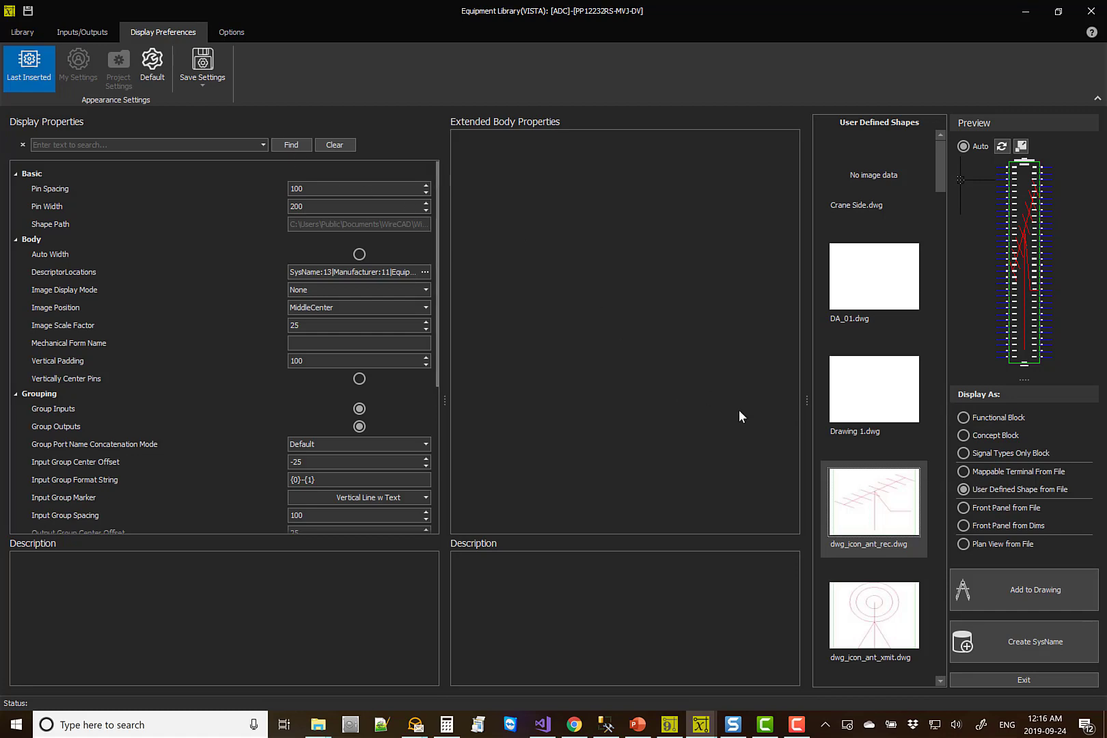
left_click(103, 35)
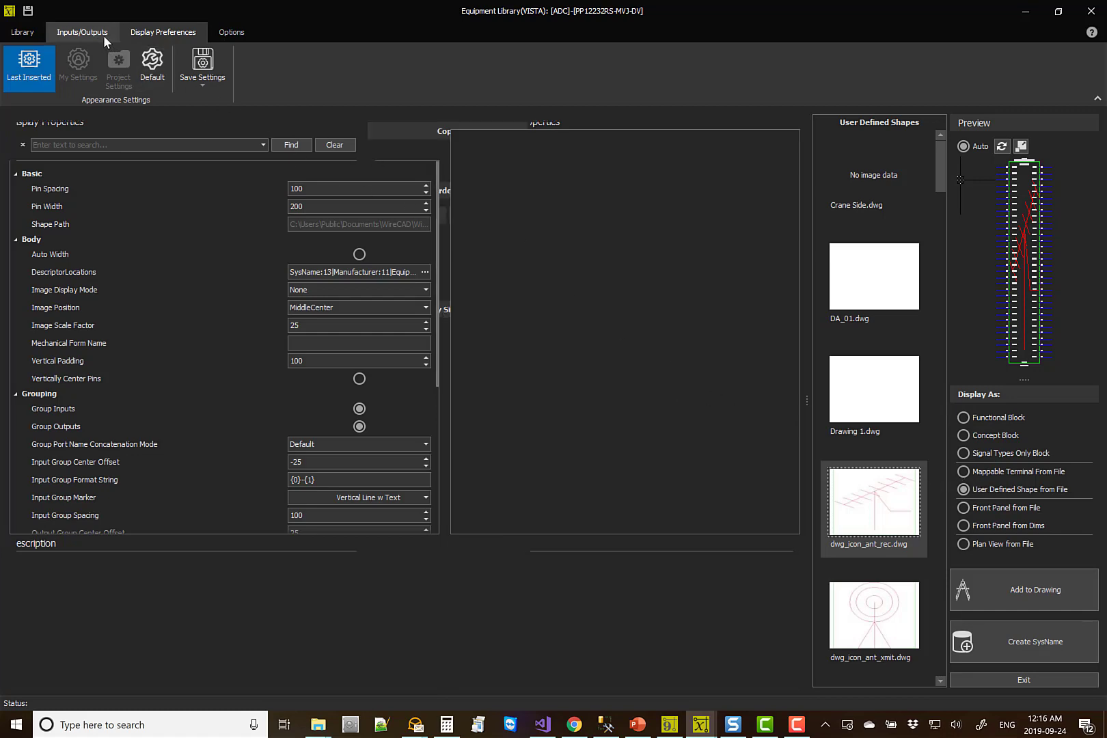
left_click(163, 33)
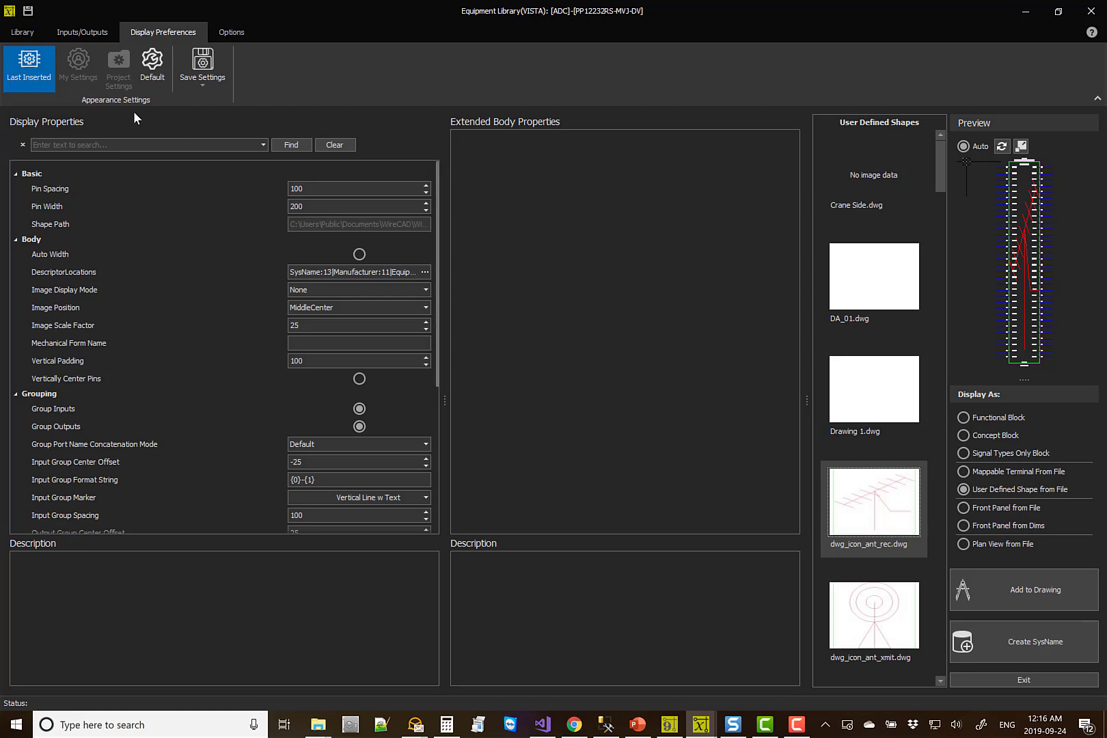
- Limit the patchbay's ports to inputs A-01 to A-05 and outputs B-01 to B-06, and use dwg_icon_card_1.dwg as its shape
left_click(82, 32)
left_click(536, 181)
left_click_drag(536, 179, 533, 253)
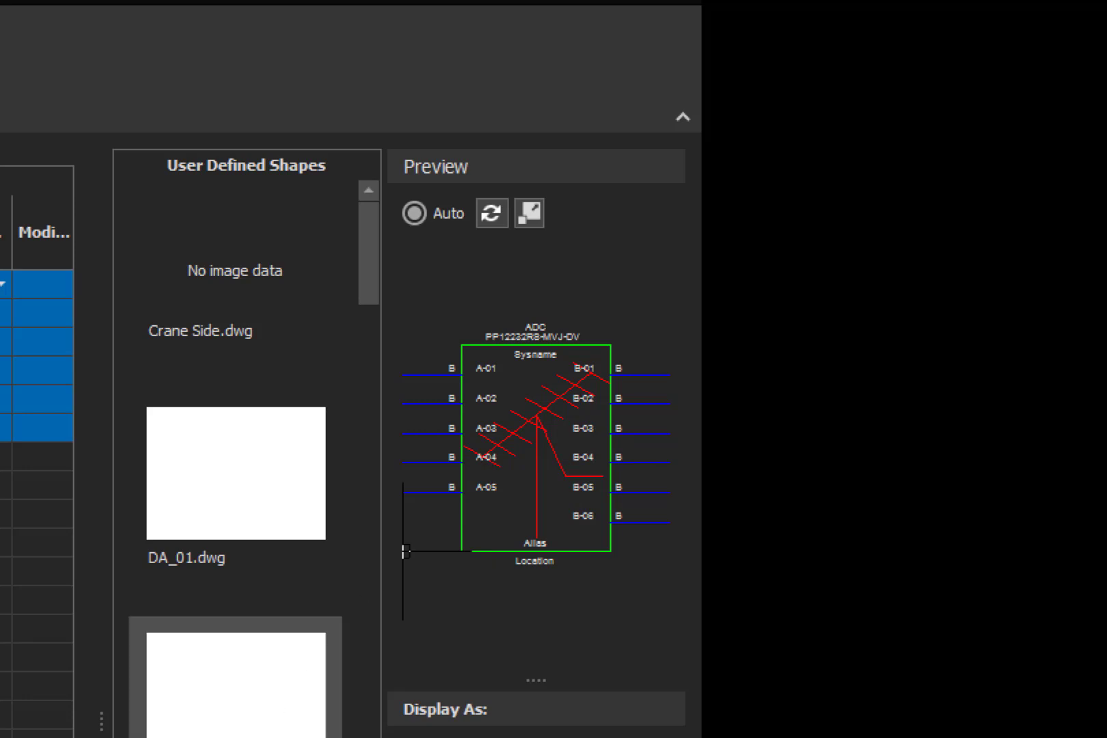
left_click_drag(369, 301, 374, 382)
left_click(235, 700)
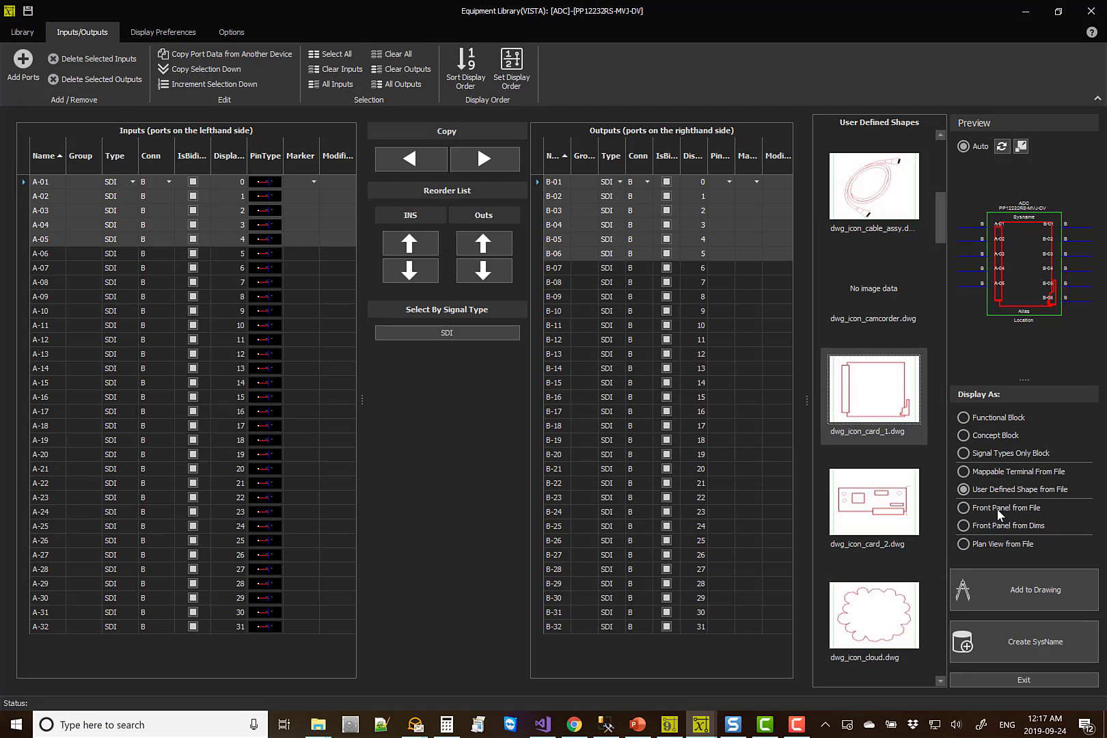
- Display the patchbay as Front Panel from File and examine the preview alongside the front panel file in its equipment details
left_click(996, 507)
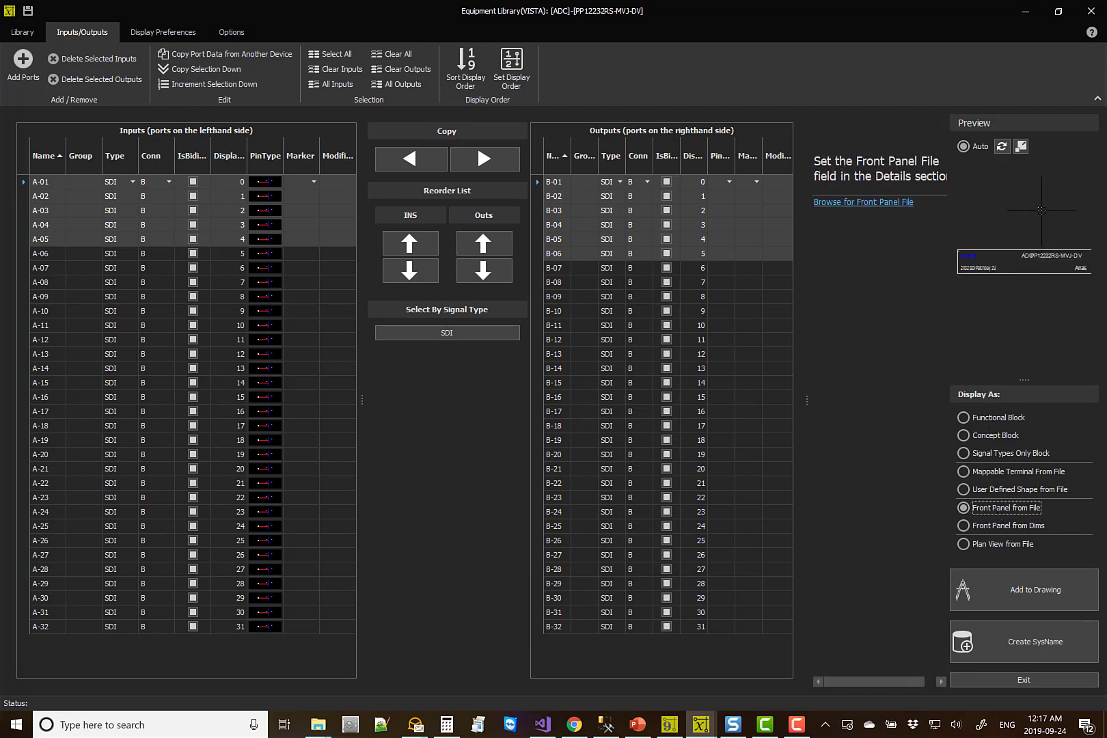
scroll(1020, 231, "up", 3)
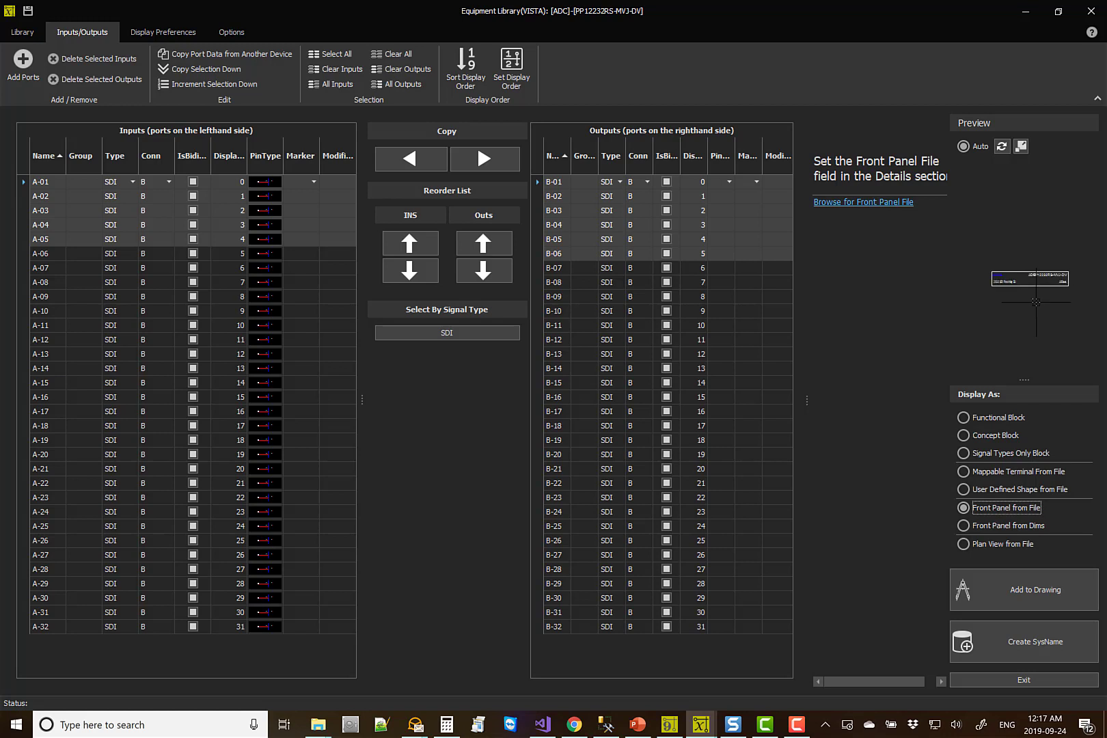
middle_click_drag(1026, 252, 1072, 319)
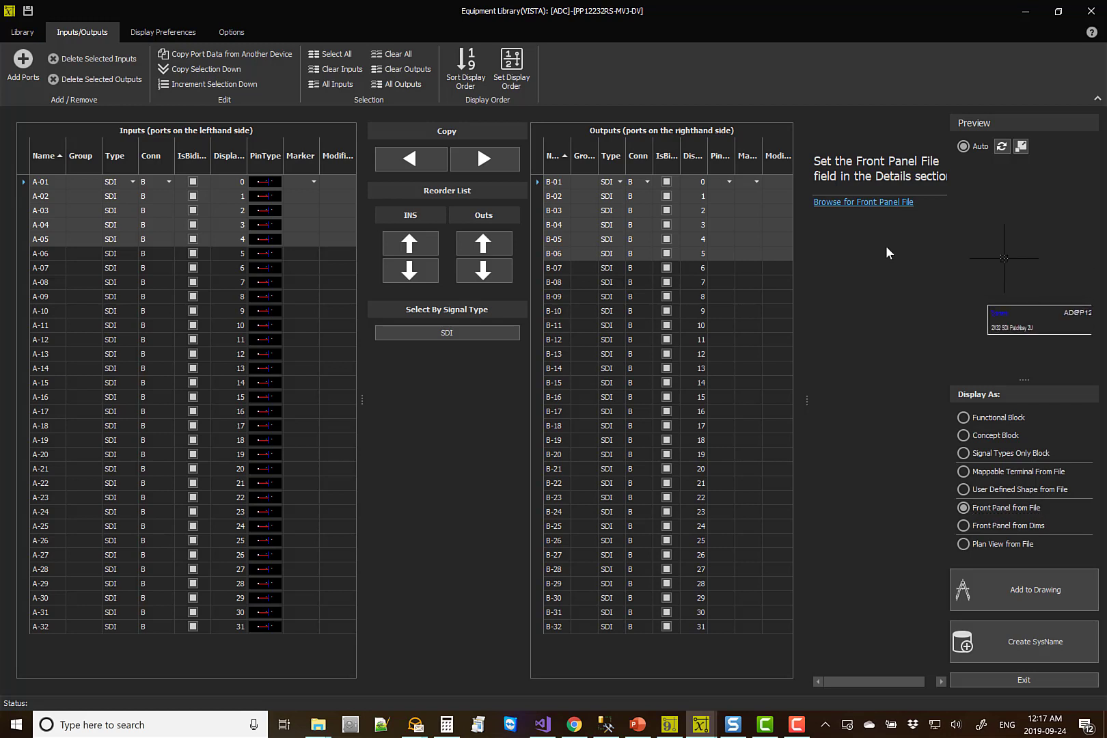
left_click(22, 32)
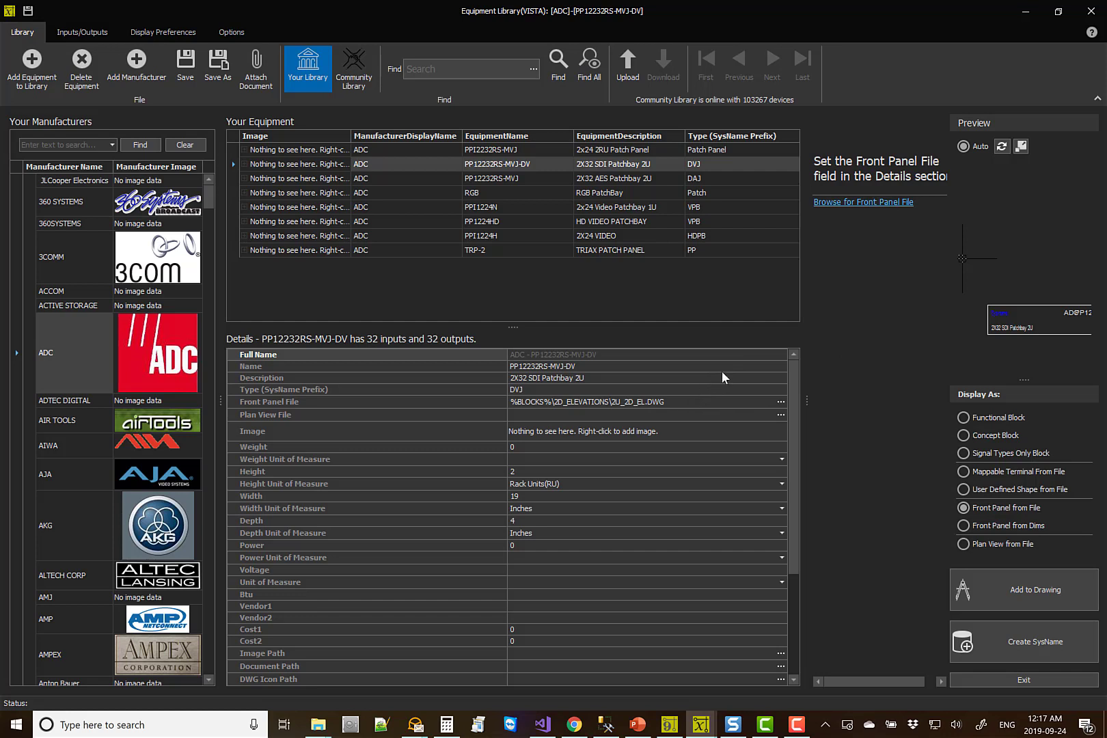
middle_click_drag(1066, 294, 1016, 272)
scroll(1016, 272, "up", 2)
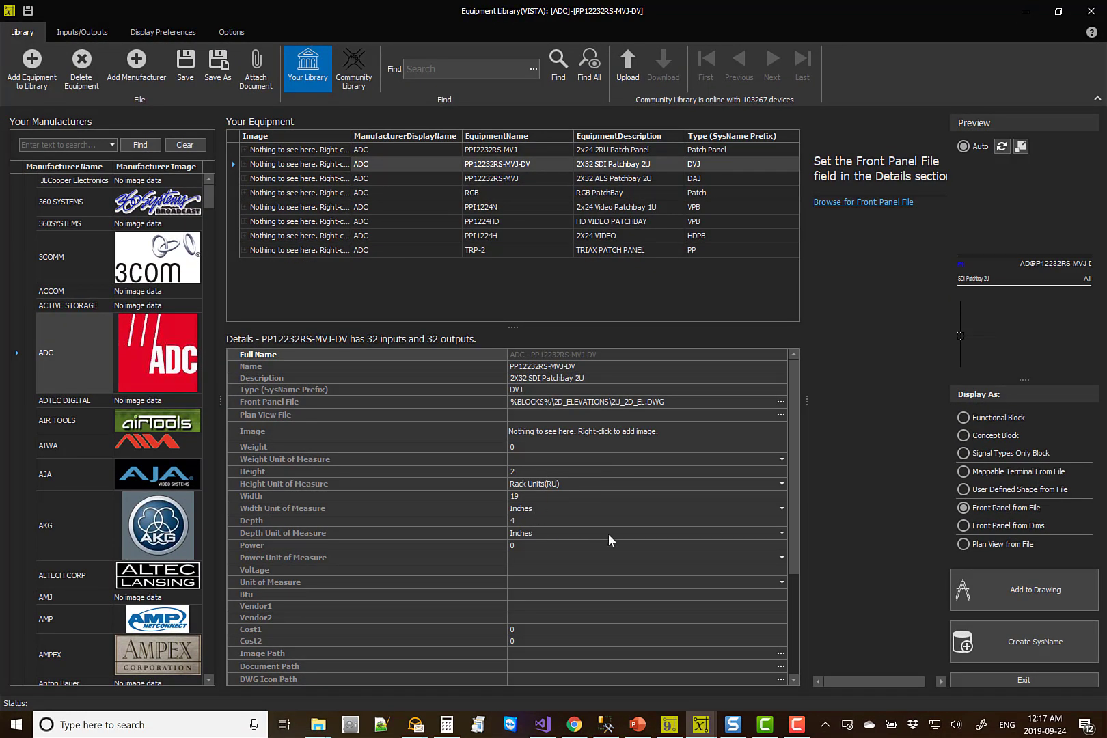
- Display the patchbay as Front Panel from Dims with the Rack Enclosure stencil and enlarge the preview
left_click(1008, 524)
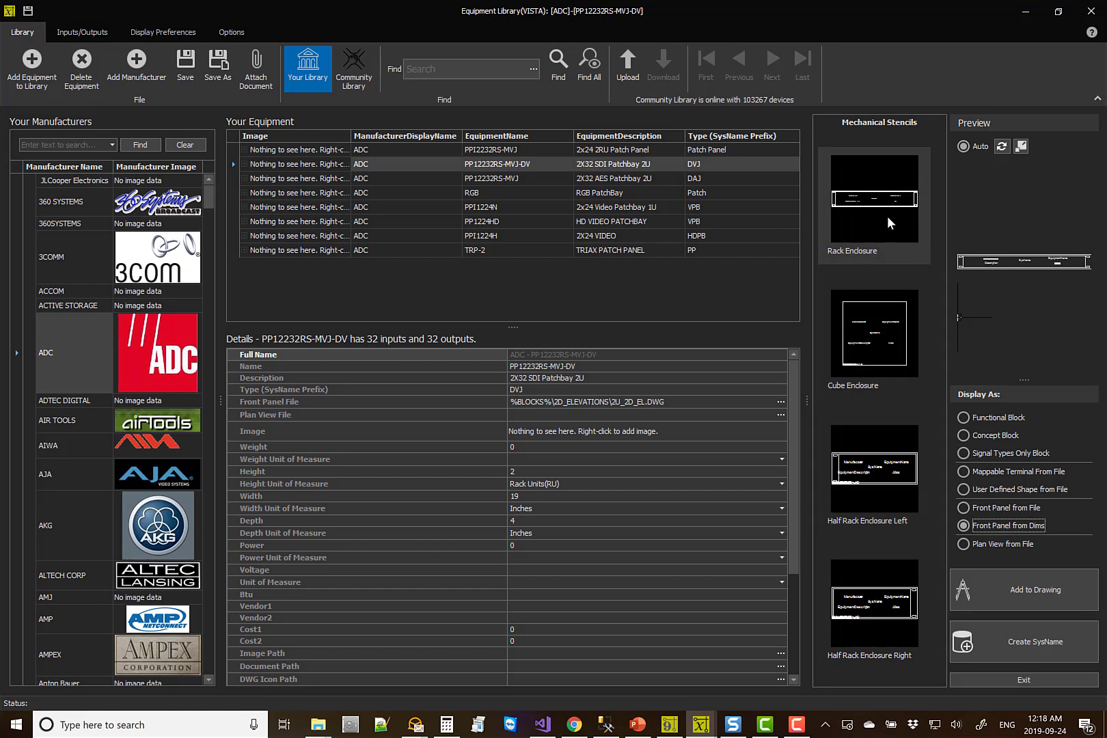
left_click(1021, 145)
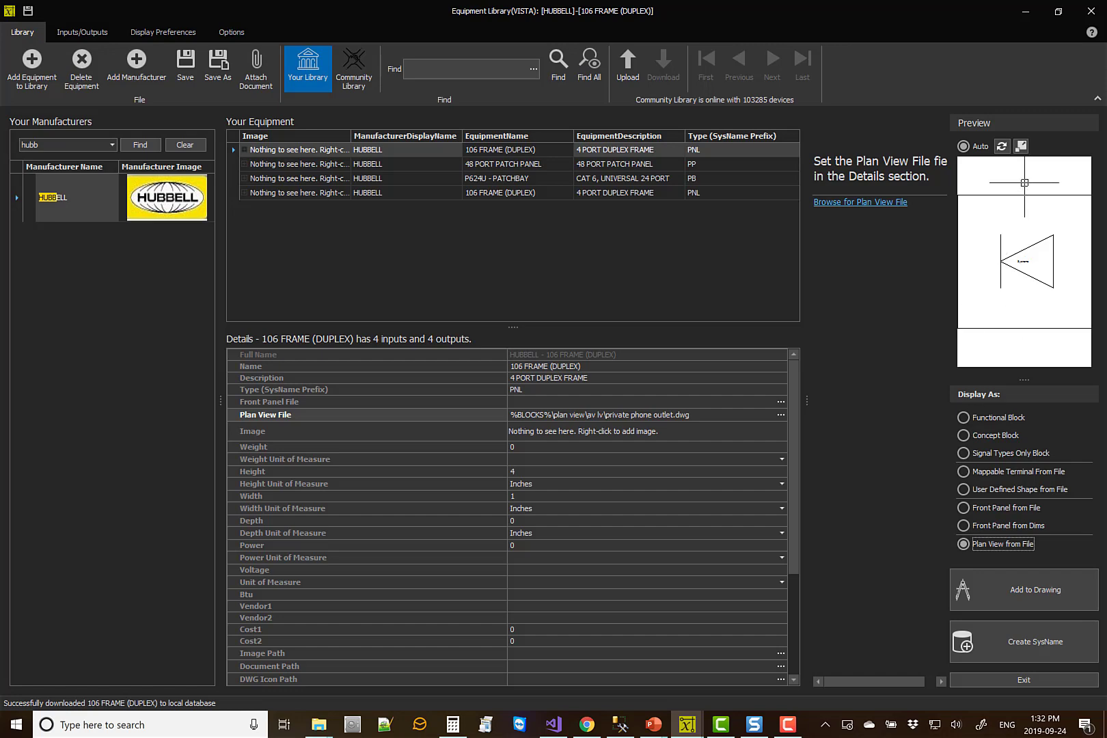
- Add the HUBBELL 106 FRAME (DUPLEX) to the drawing as Plan View from File and open the placed symbol's attributes for editing
left_click(1033, 589)
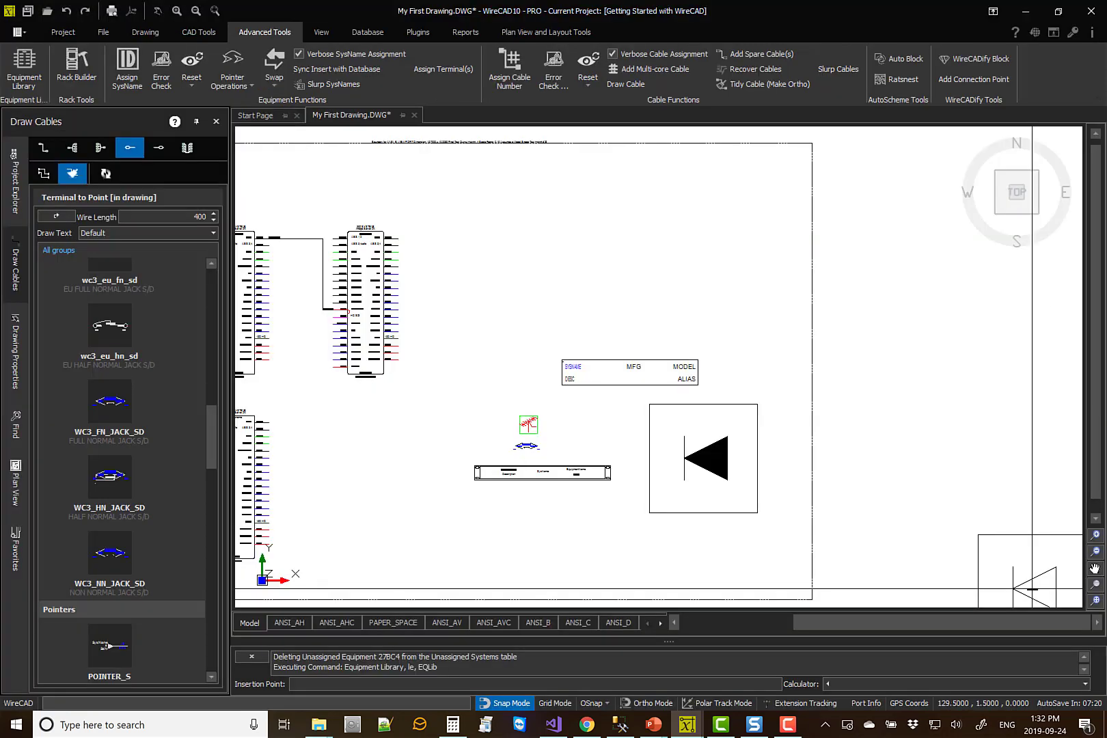
left_click(210, 32)
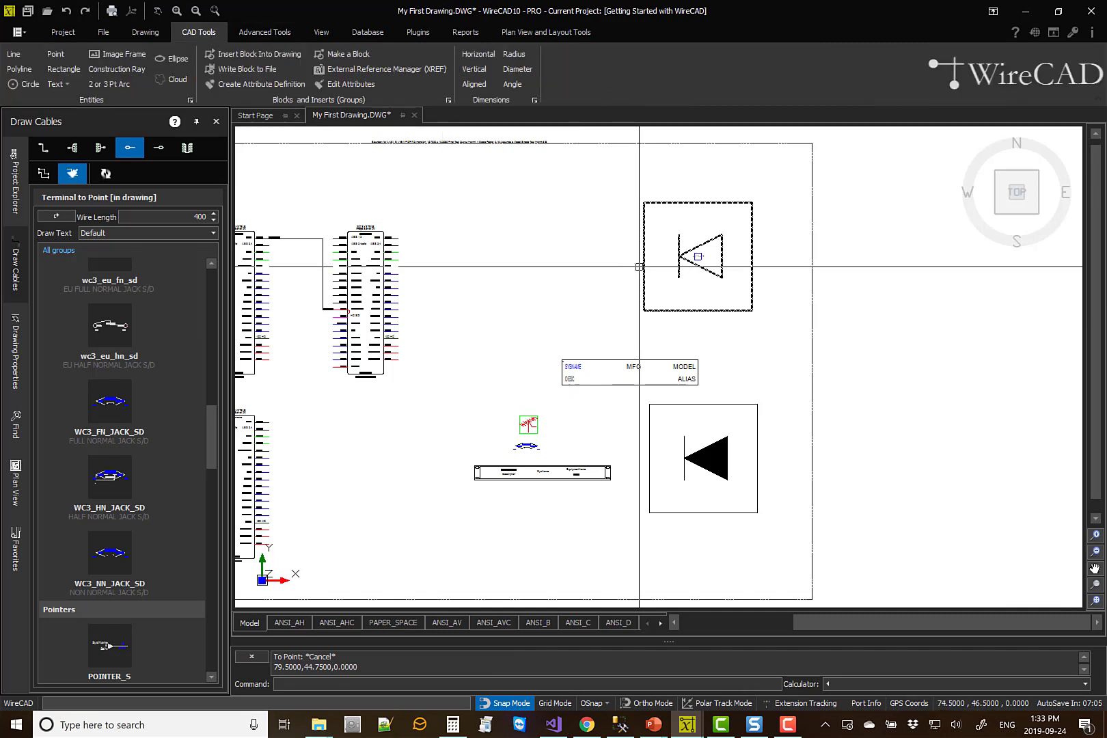
left_click(344, 84)
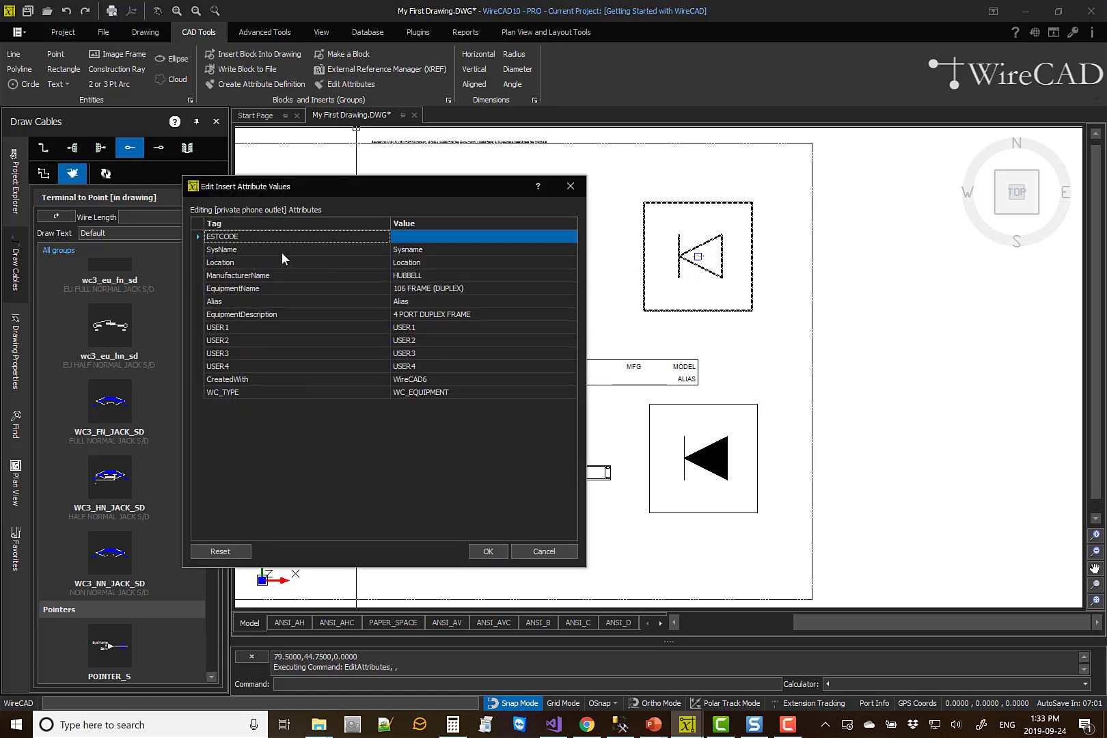